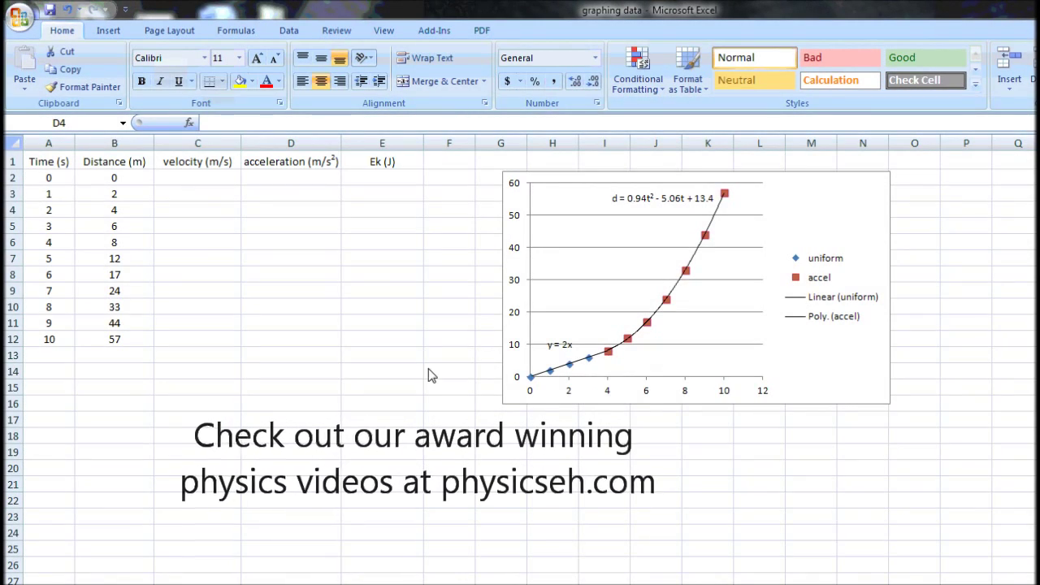
# Step: Point out the time values in column A and distance values in column B used for velocity
pyautogui.click(195, 195)
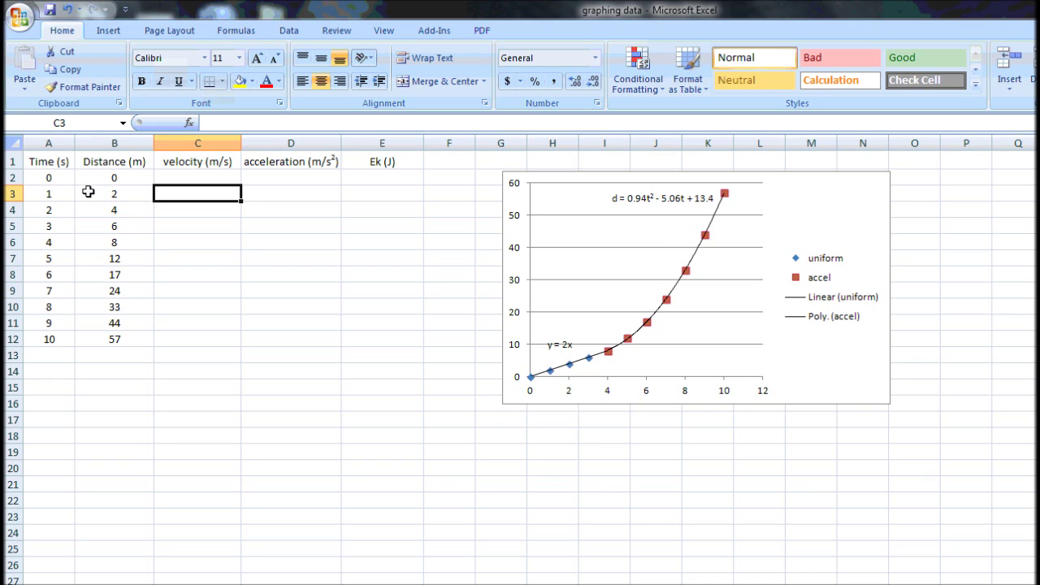
pyautogui.click(126, 212)
pyautogui.click(132, 178)
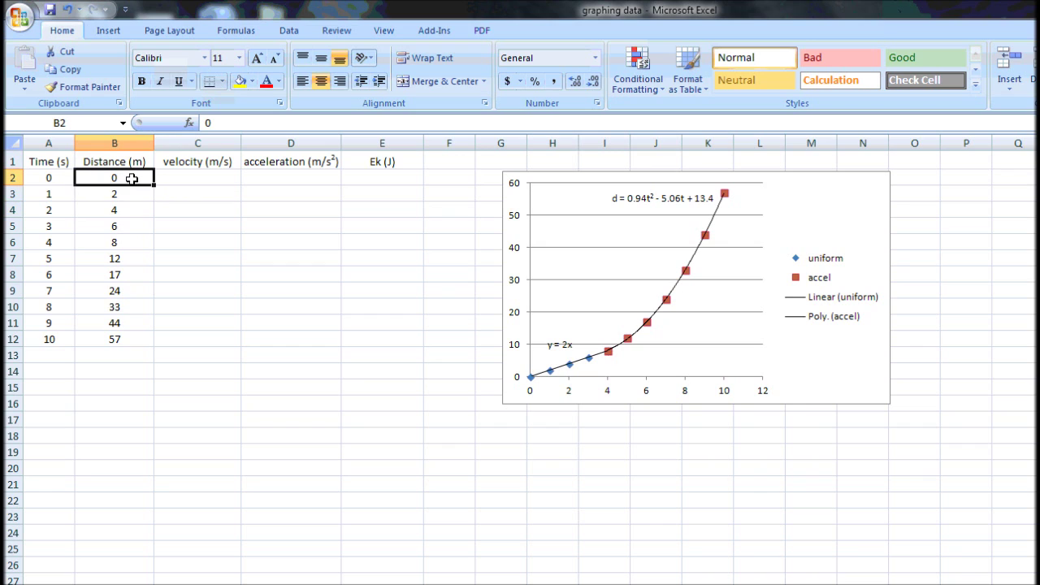
pyautogui.click(61, 212)
pyautogui.click(61, 178)
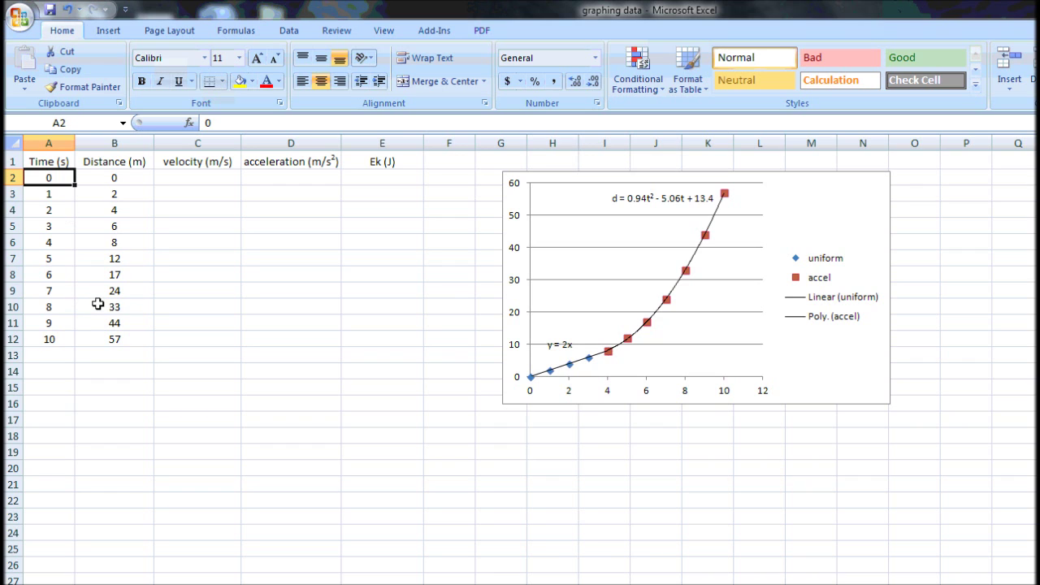
# Step: Enter the velocity formula =(B4-B2)/2 in cell C3
pyautogui.click(183, 195)
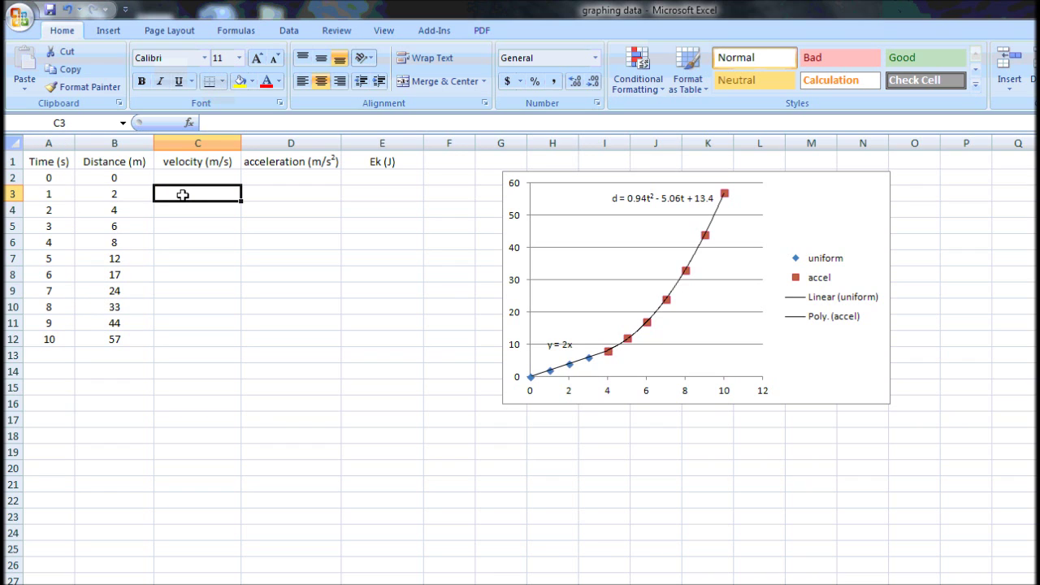
pyautogui.write('=')
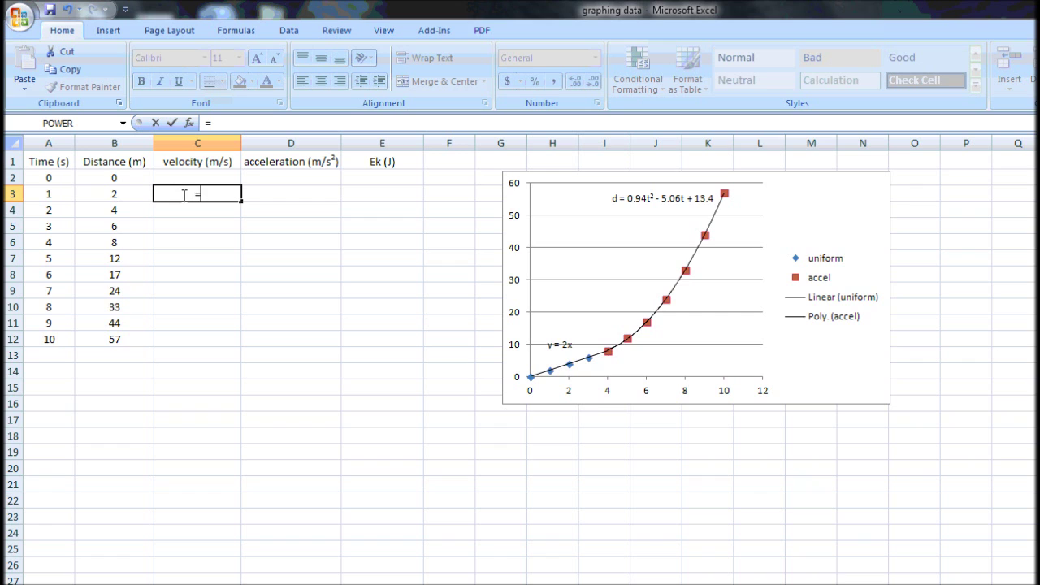
pyautogui.write('(B')
pyautogui.press('BackSpace')
pyautogui.write('B4')
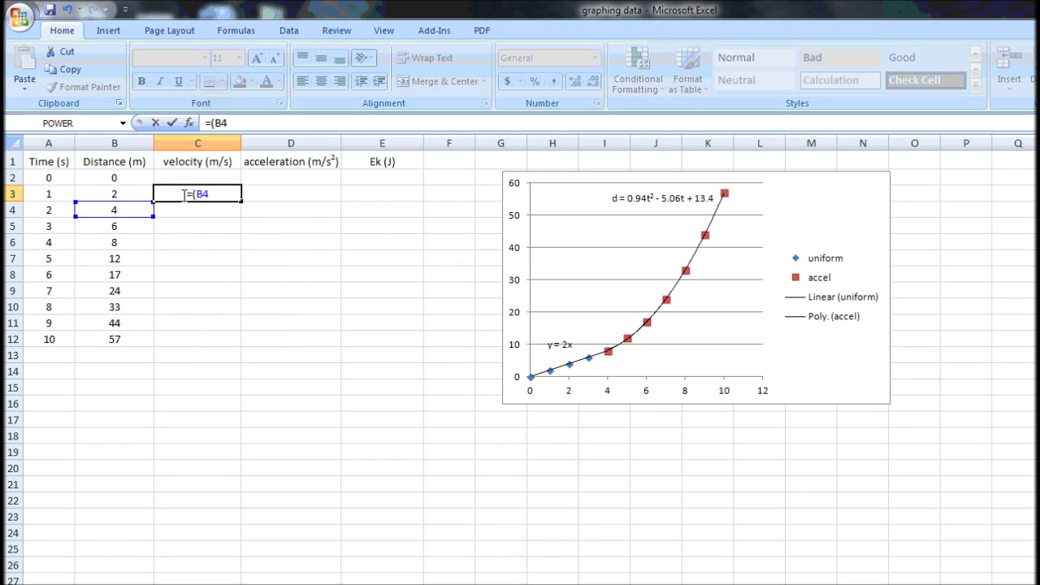
pyautogui.write('-B2')
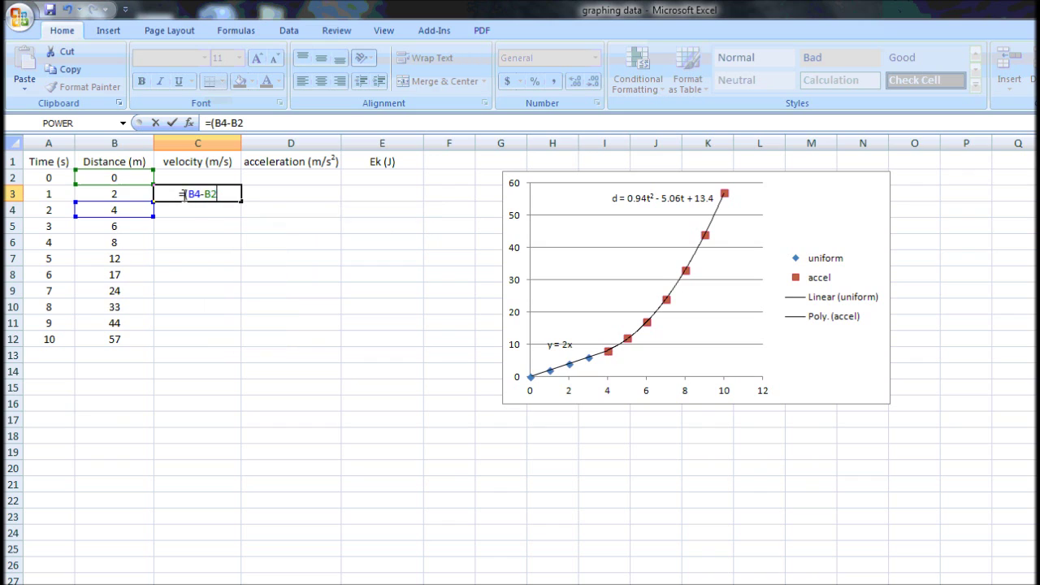
pyautogui.write(')/')
pyautogui.write('2')
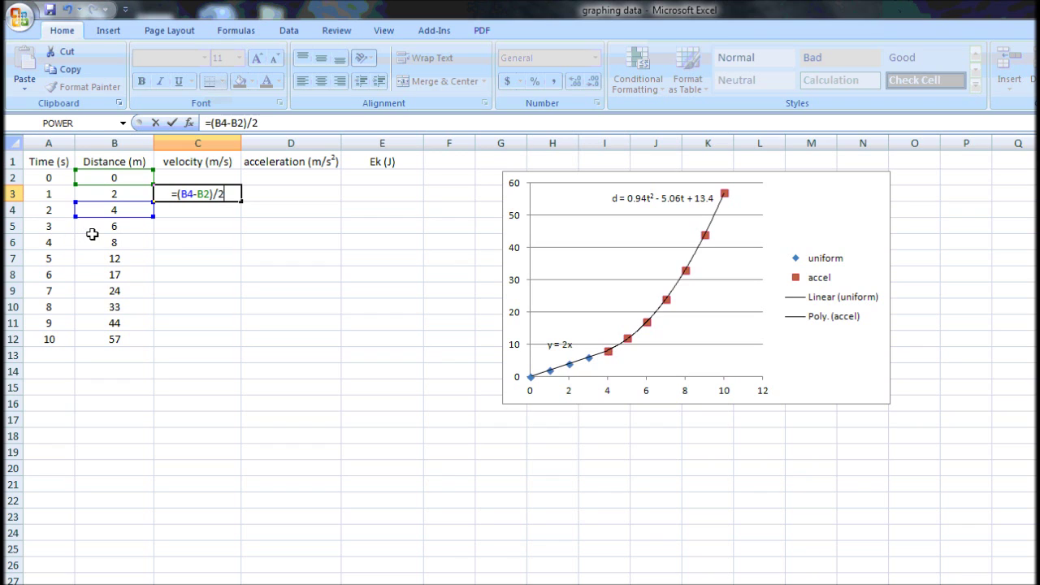
pyautogui.click(225, 212)
# Step: Copy the C3 velocity formula down to C11, giving values 2 through 12
pyautogui.click(233, 196)
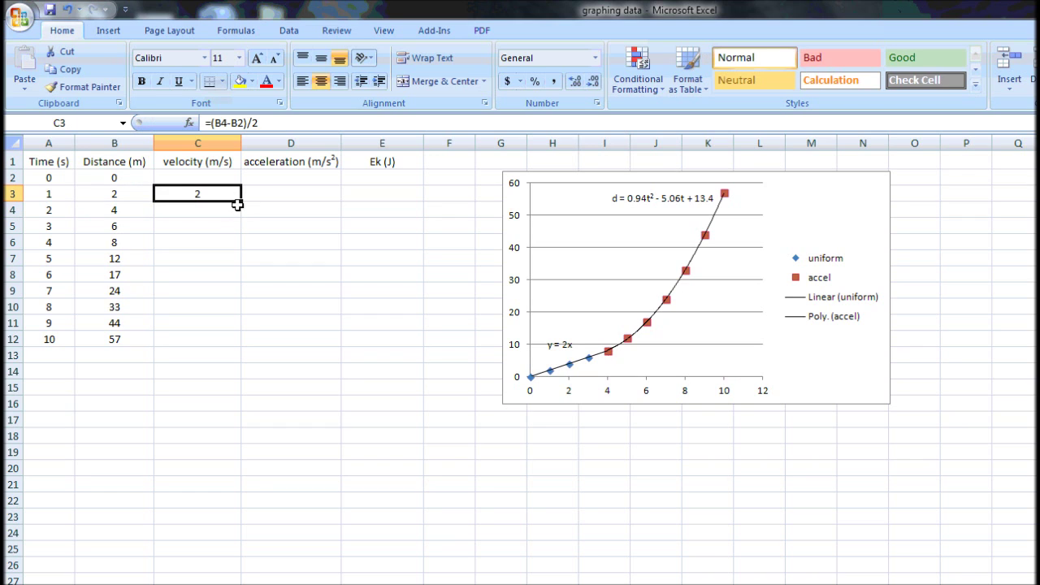
pyautogui.moveTo(241, 204); pyautogui.dragTo(254, 324)
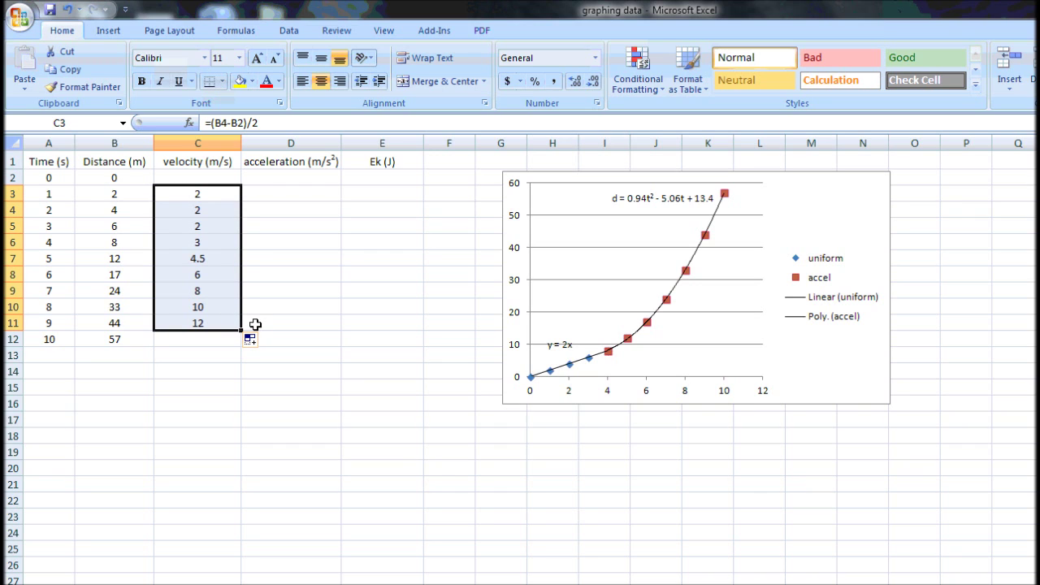
pyautogui.click(222, 177)
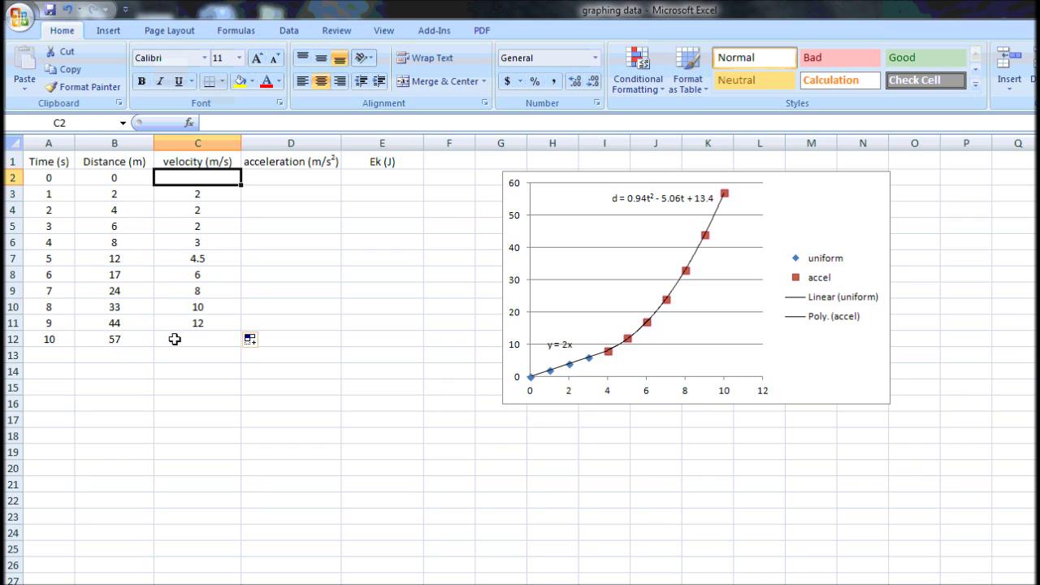
# Step: Enter =(C5-C3)/2 in D4 and copy it down to D10 for the accelerations
pyautogui.click(280, 196)
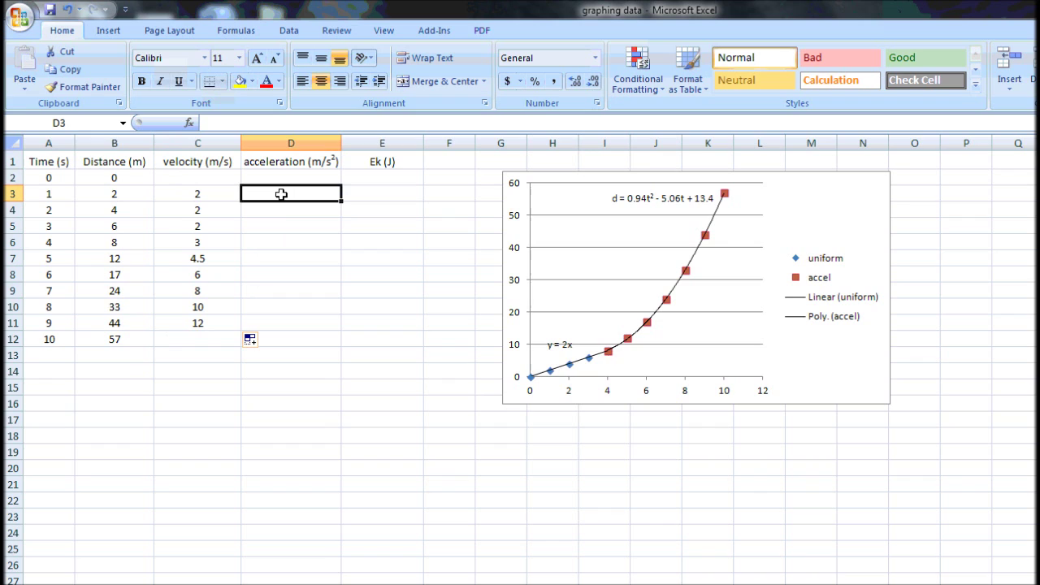
pyautogui.click(279, 210)
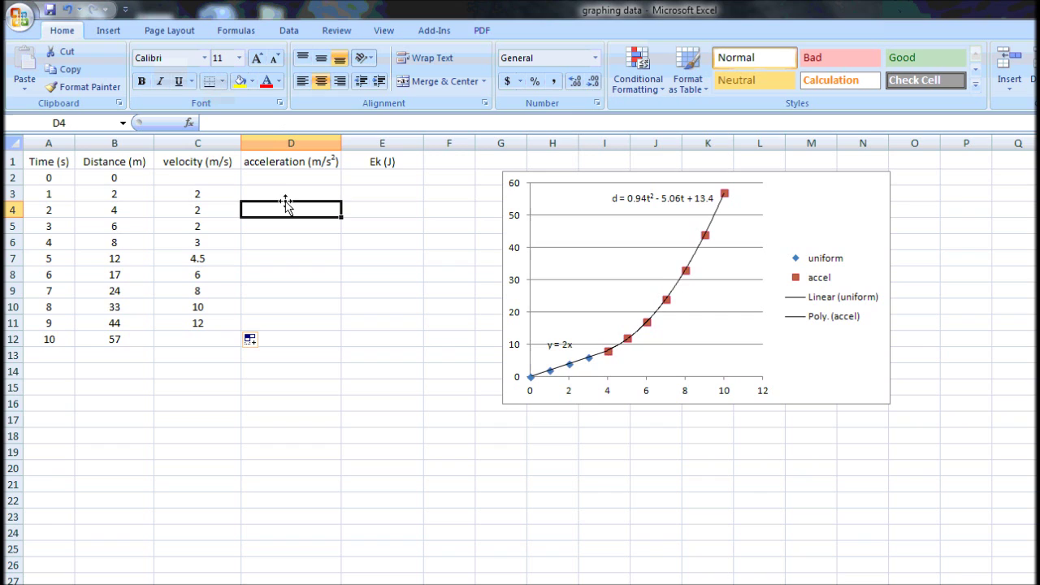
pyautogui.write('=')
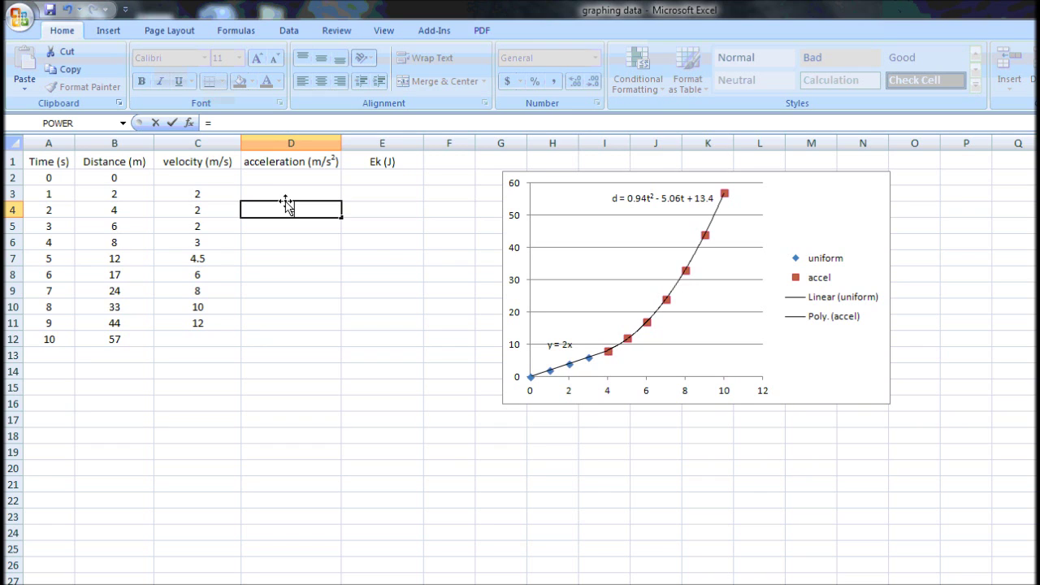
pyautogui.write('(C5-C')
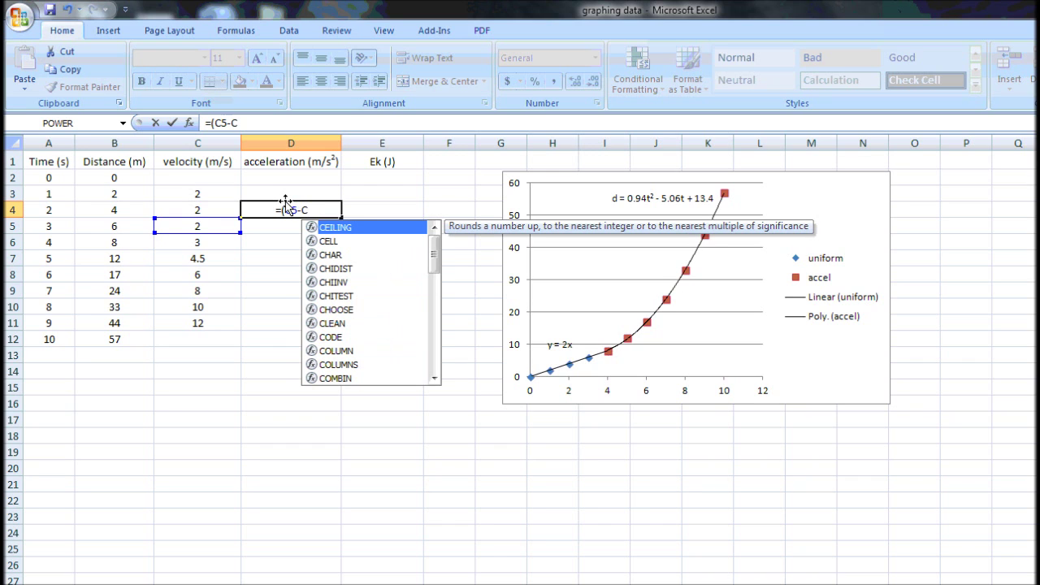
pyautogui.write('3)')
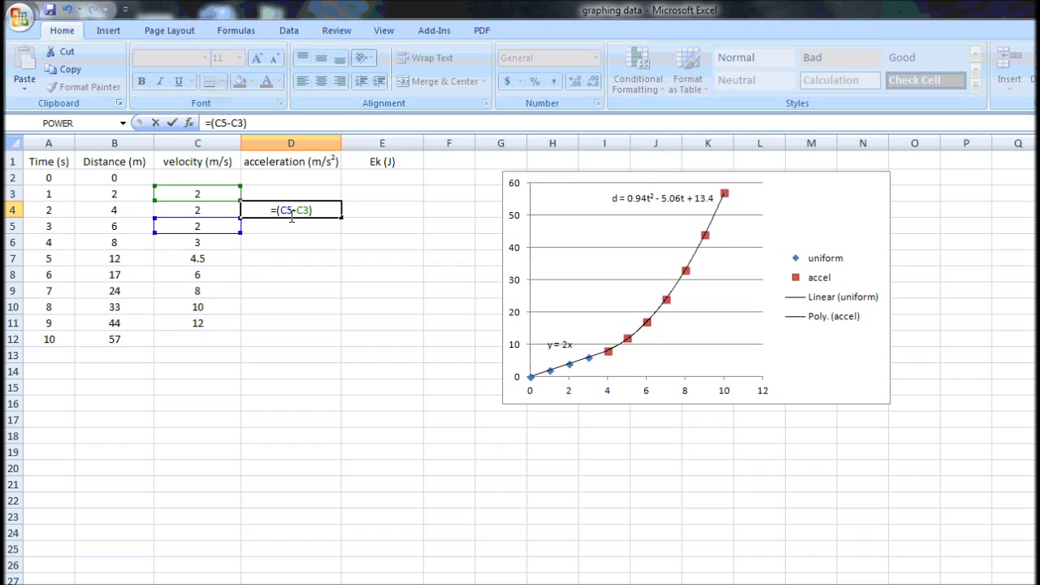
pyautogui.write('/2')
pyautogui.press('Return')
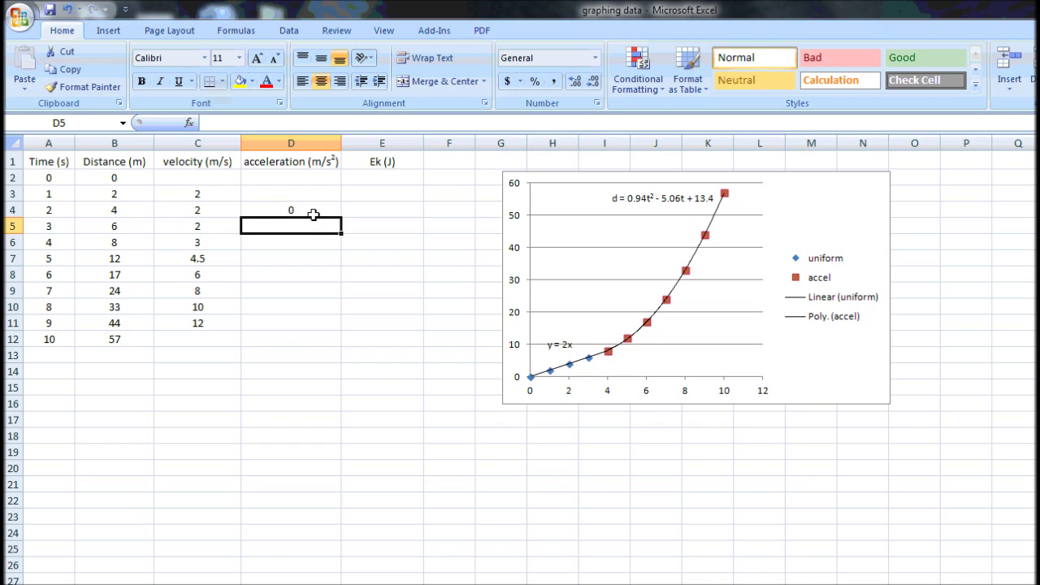
pyautogui.click(317, 209)
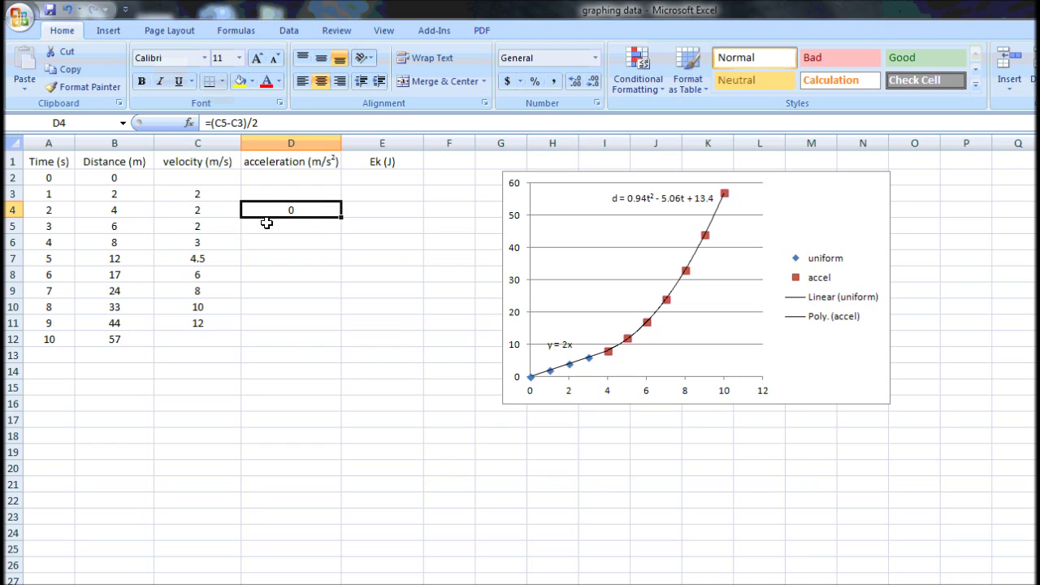
pyautogui.moveTo(341, 218); pyautogui.dragTo(335, 310)
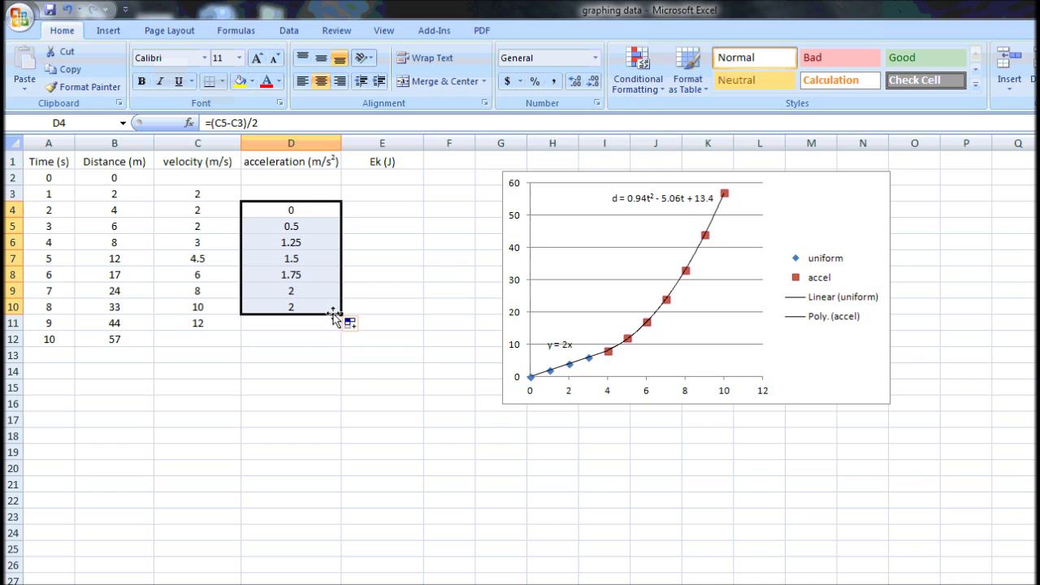
# Step: Confirm D3 and D11 stay empty, then select E3 for kinetic energy
pyautogui.click(300, 193)
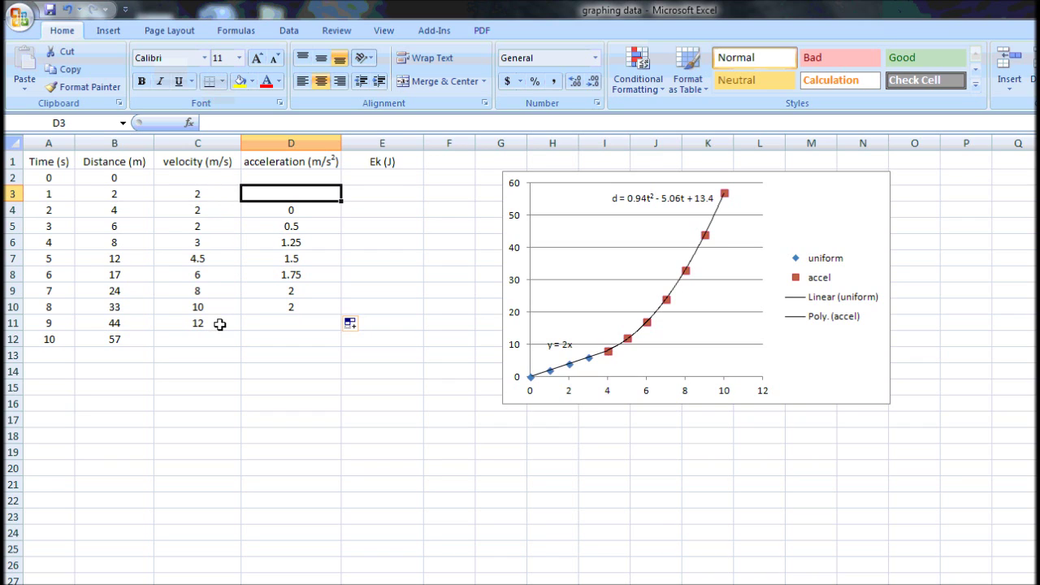
pyautogui.click(279, 325)
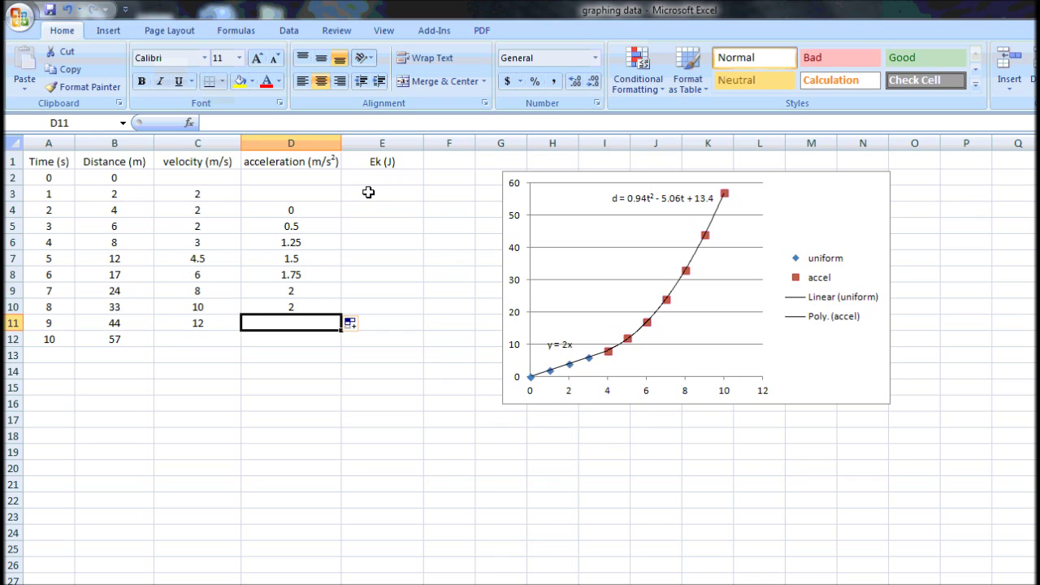
pyautogui.click(369, 192)
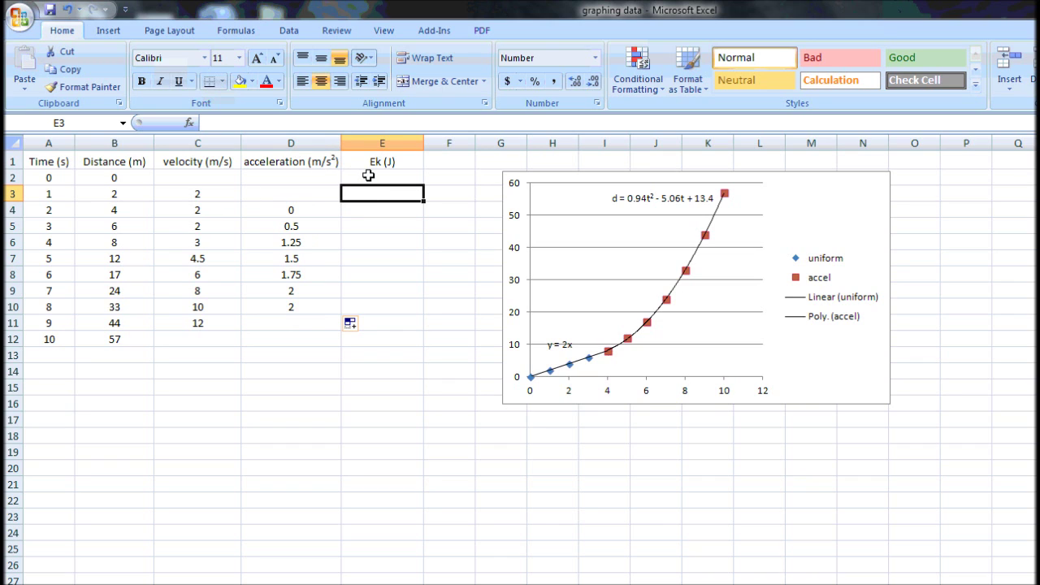
# Step: Type =0.5*3* in E3 to start the kinetic-energy formula
pyautogui.write('=')
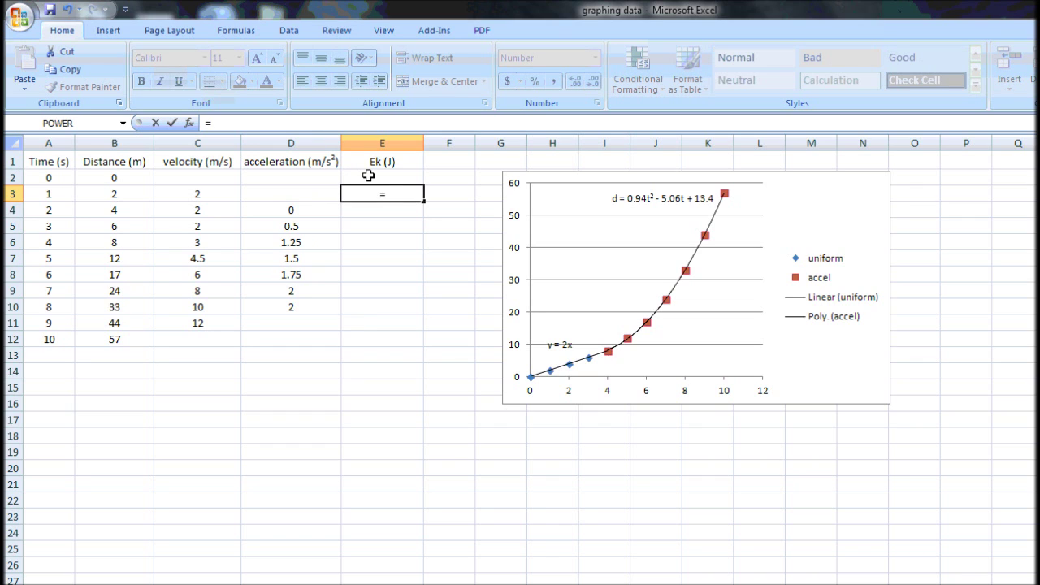
pyautogui.write('0.5*3*')
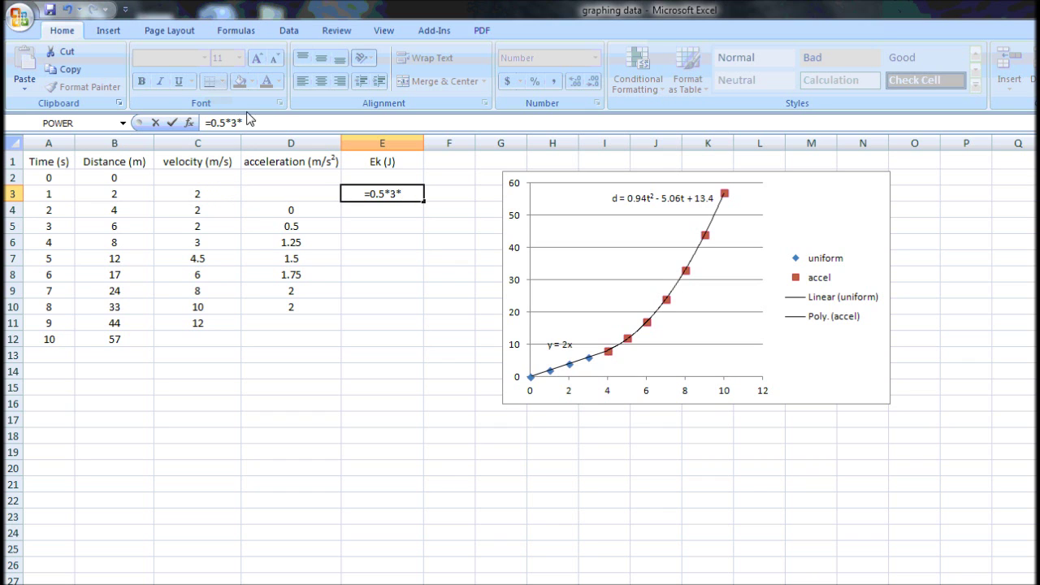
# Step: Complete E3 with POWER(C3,2) from Math & Trig and copy it down to E11
pyautogui.click(237, 32)
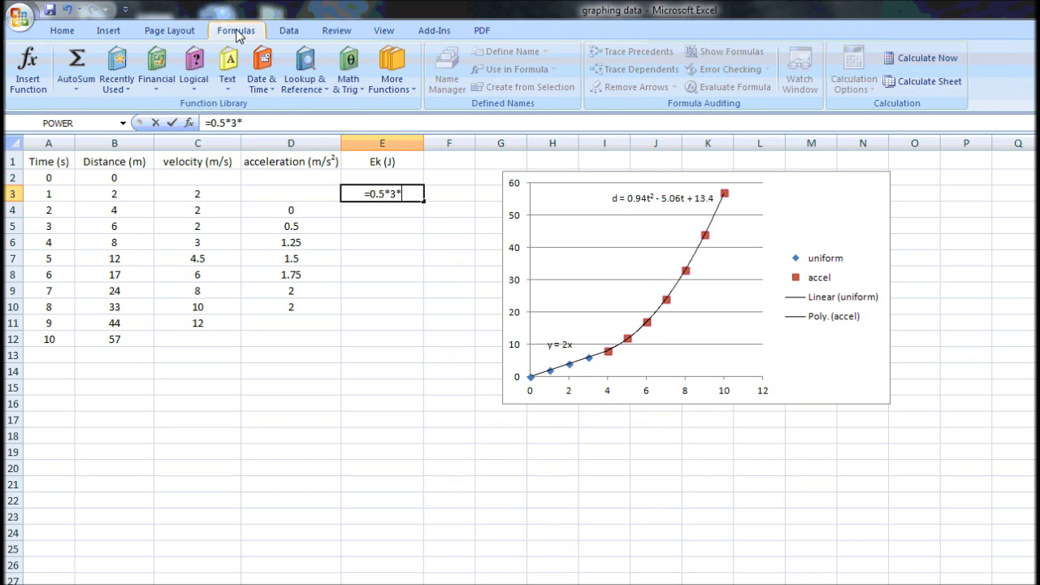
pyautogui.click(349, 63)
pyautogui.moveTo(356, 134); pyautogui.dragTo(362, 244)
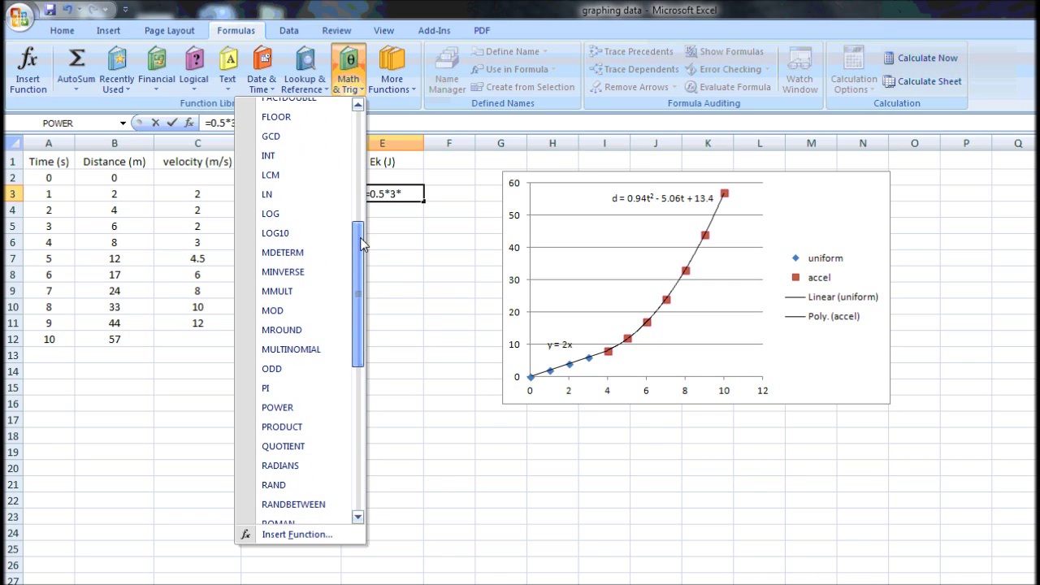
pyautogui.click(287, 408)
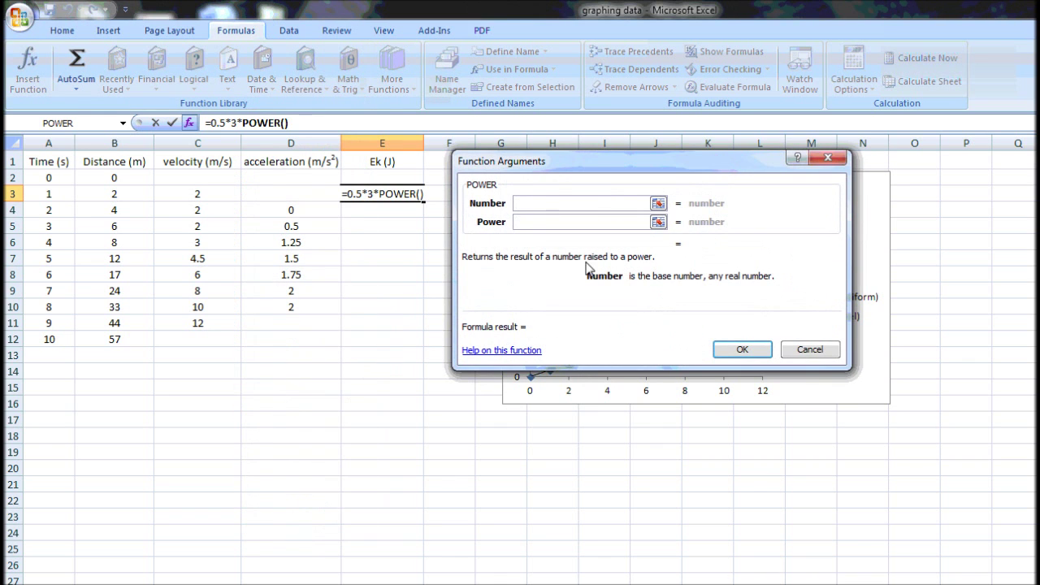
pyautogui.write('C')
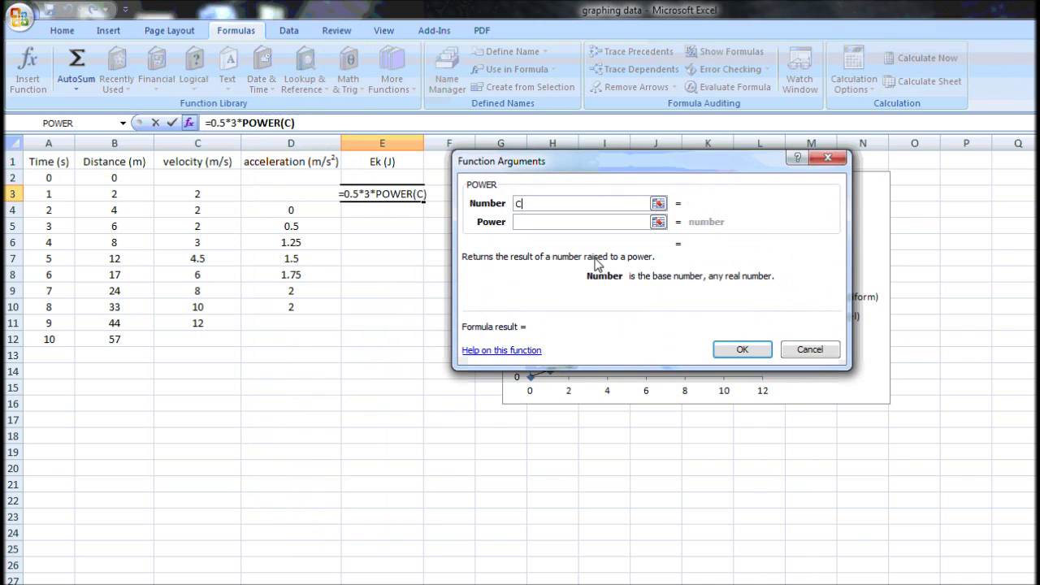
pyautogui.write('3')
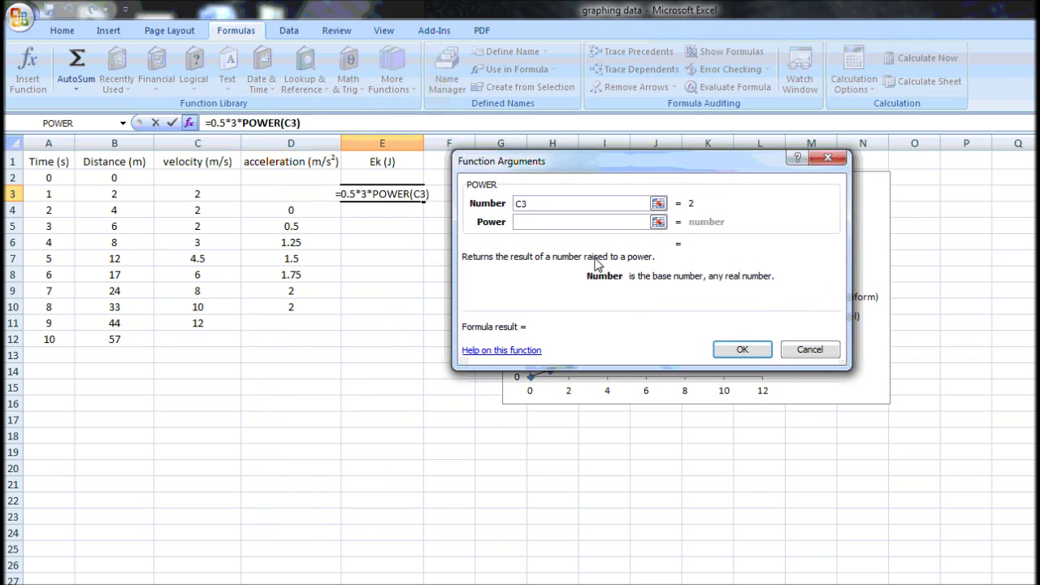
pyautogui.click(570, 222)
pyautogui.write('2')
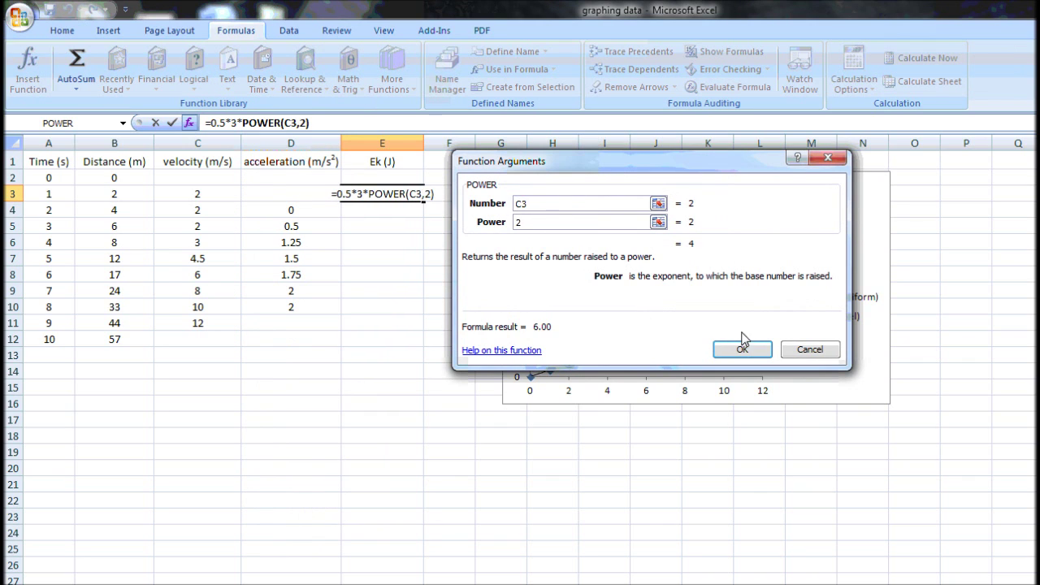
pyautogui.click(742, 350)
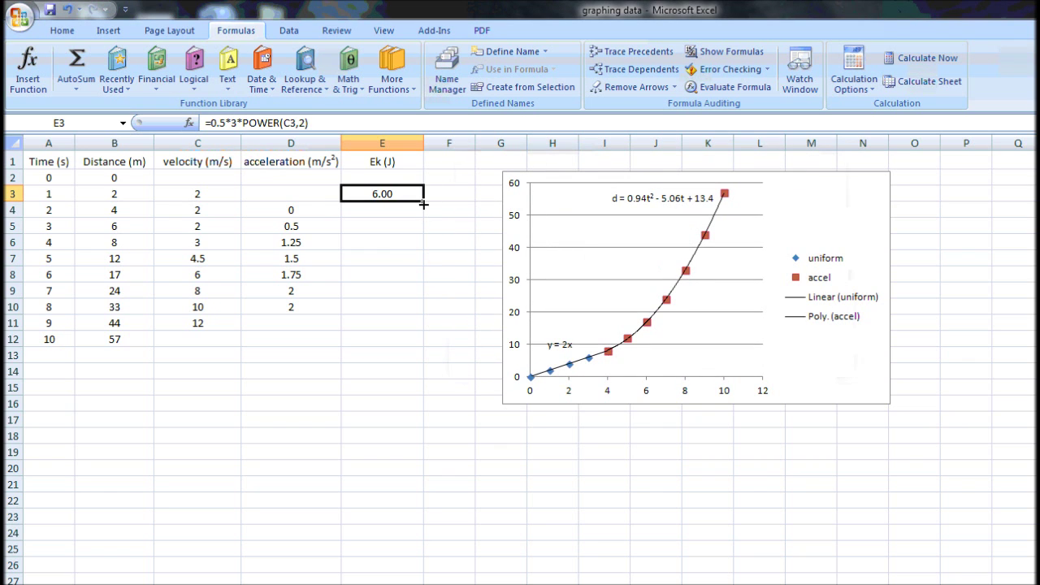
pyautogui.moveTo(423, 200); pyautogui.dragTo(419, 329)
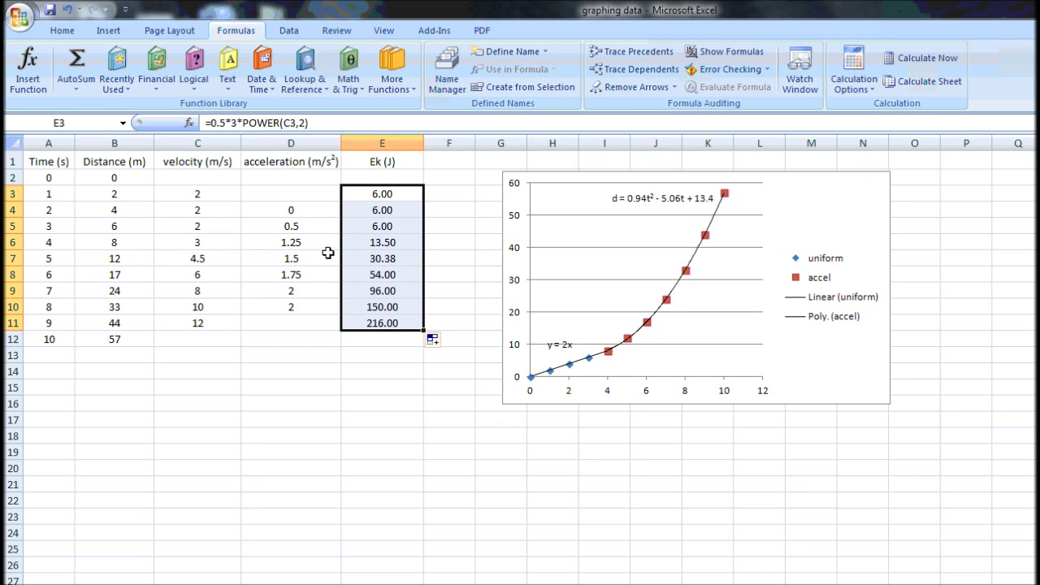
# Step: Format column D as Number with 2 decimals, showing 0.00 through 2.00
pyautogui.click(302, 138)
pyautogui.rightClick(302, 135)
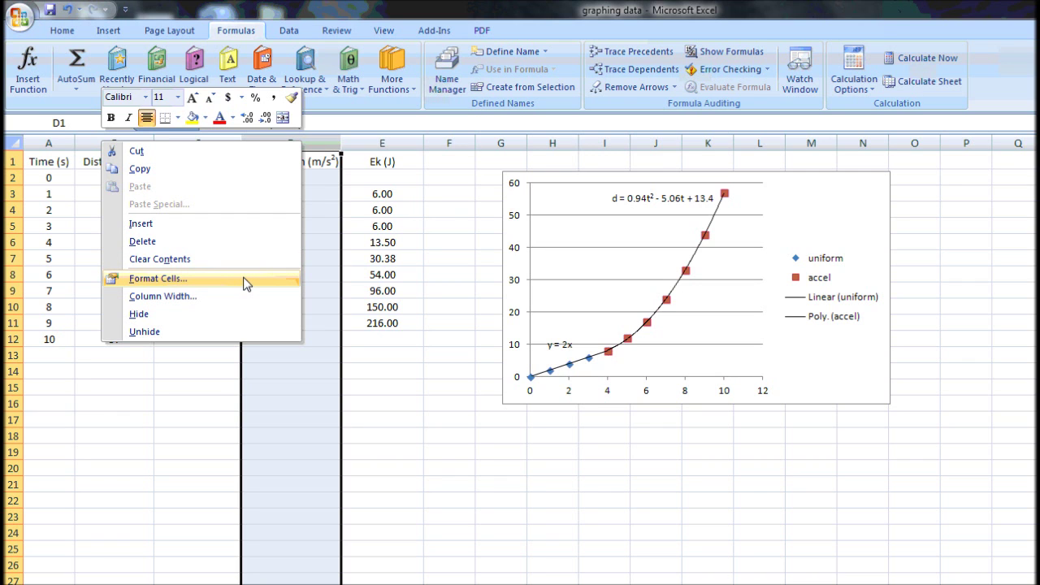
pyautogui.click(157, 278)
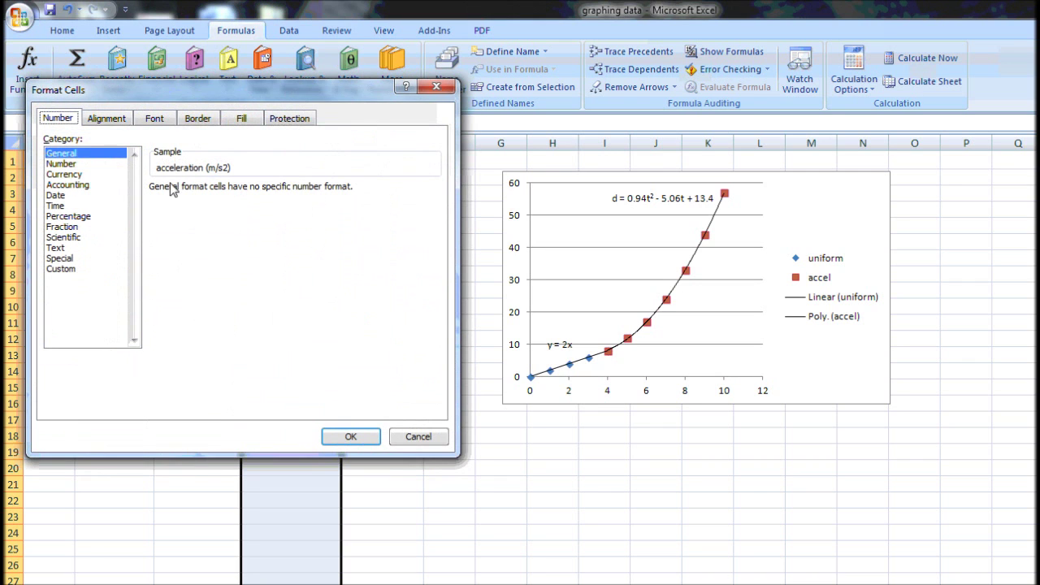
pyautogui.click(62, 164)
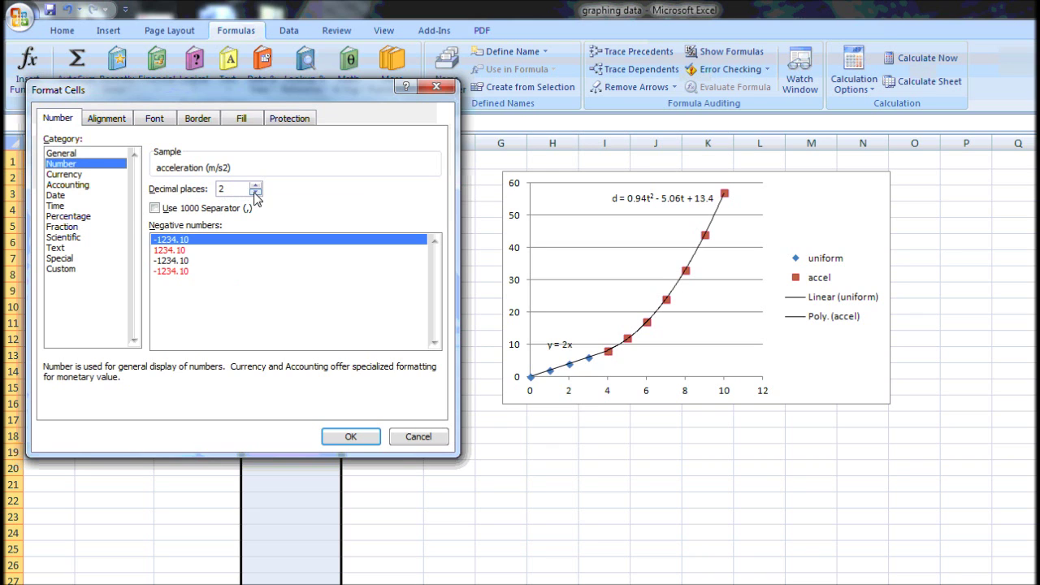
pyautogui.click(346, 437)
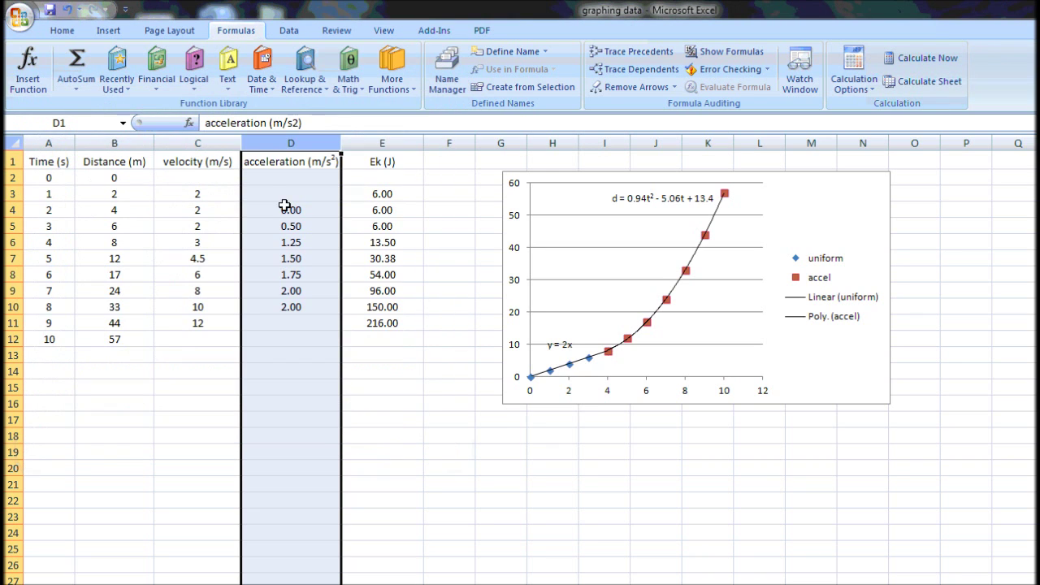
pyautogui.click(308, 197)
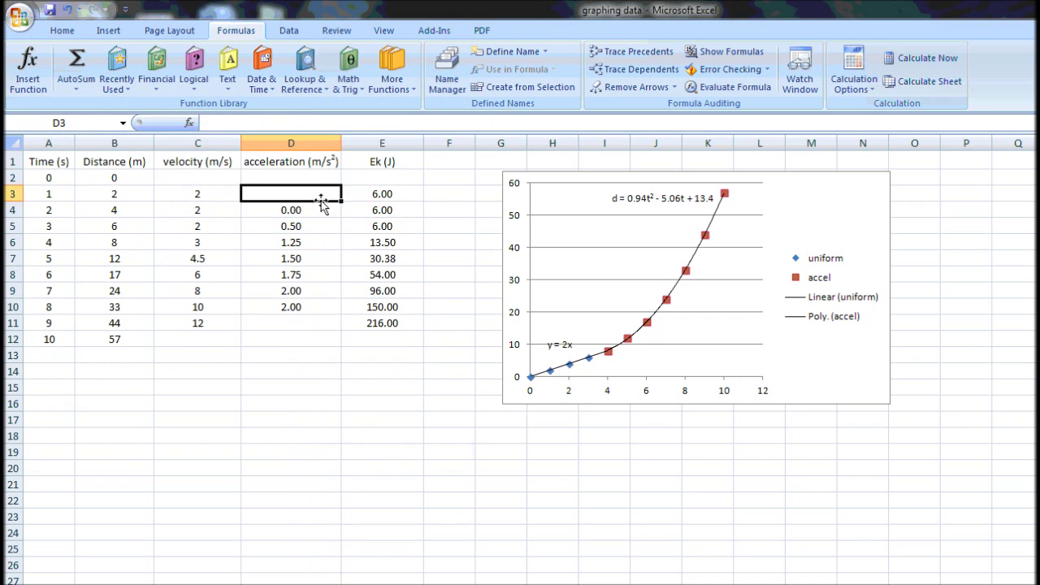